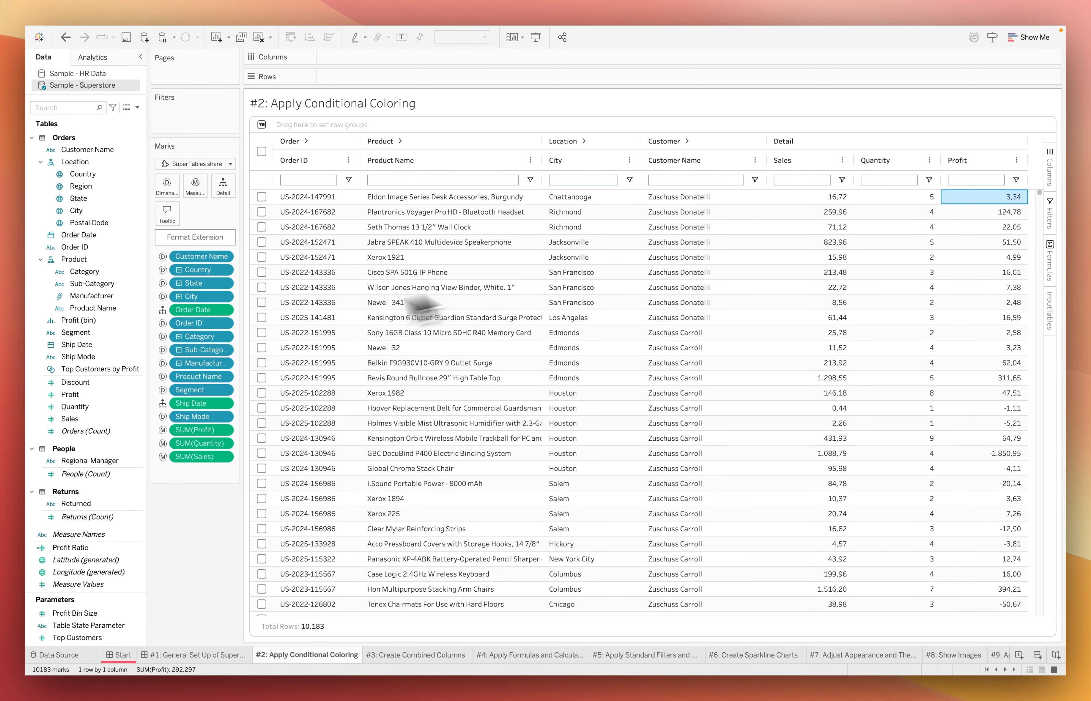
Step: In the table extension's settings, set the Profit measure's conditional formatting to color cell text with a lower bound of 0
{"action": "left_click", "coordinate": [198, 239]}
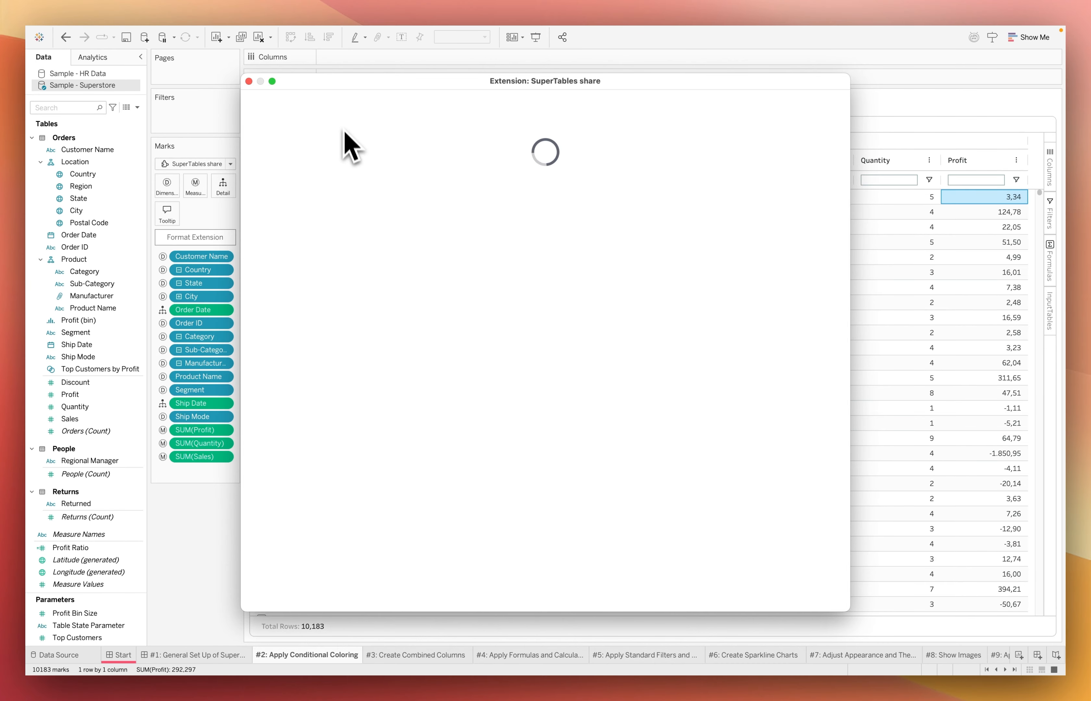
{"action": "left_click", "coordinate": [343, 112]}
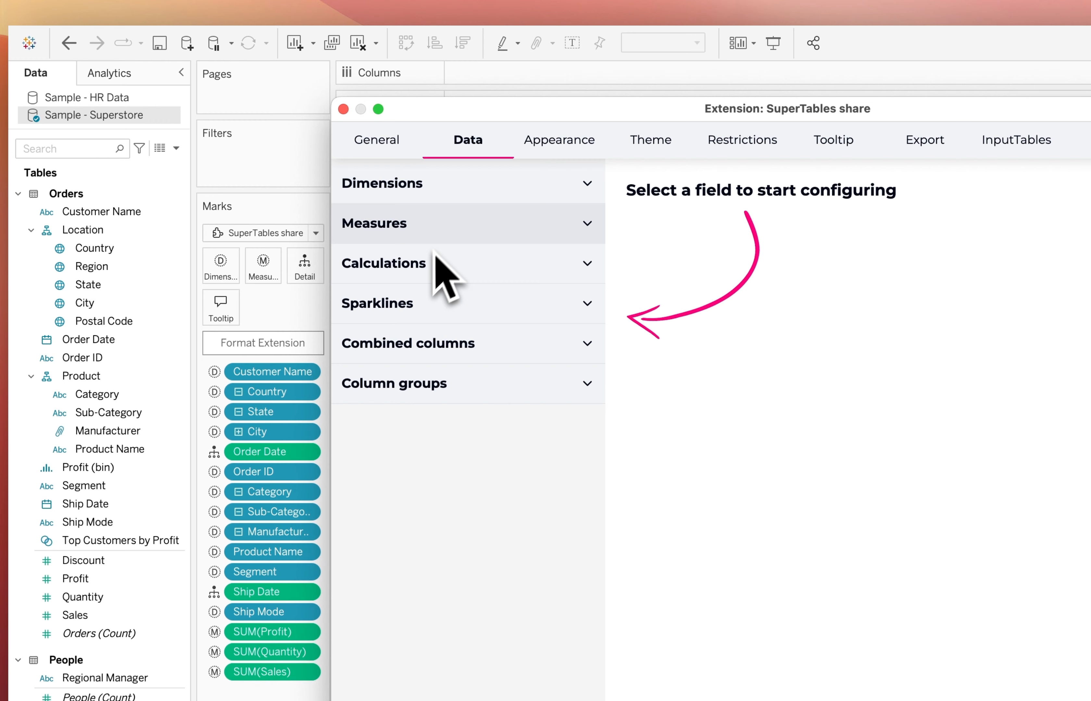
{"action": "left_click", "coordinate": [325, 163]}
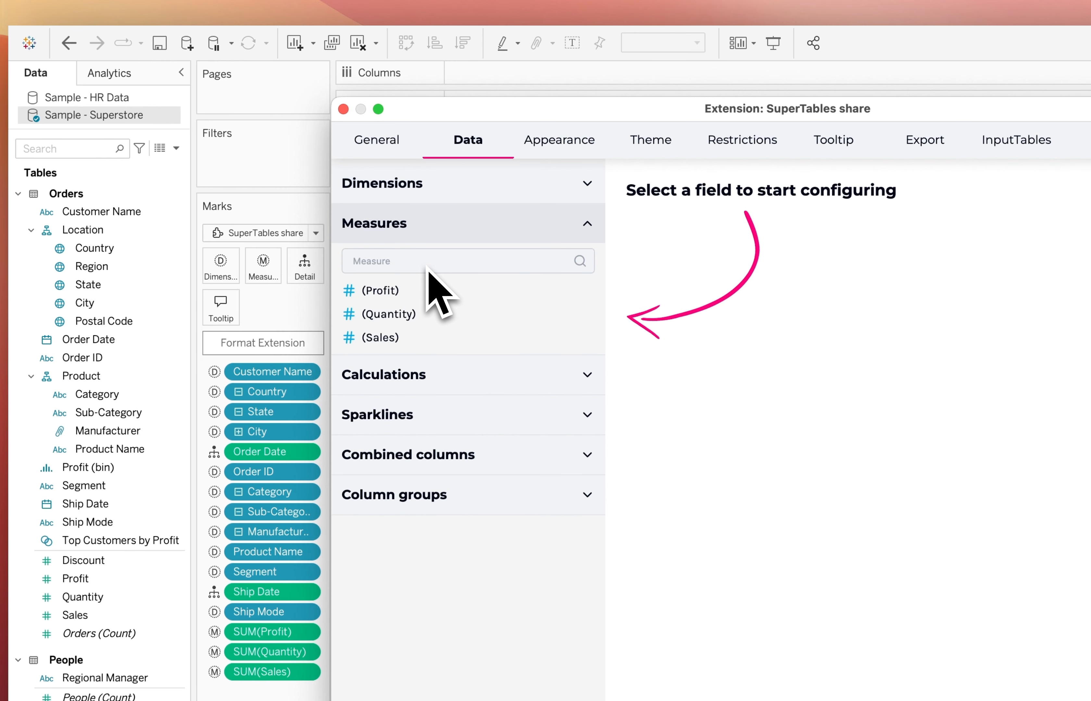
{"action": "left_click", "coordinate": [403, 293]}
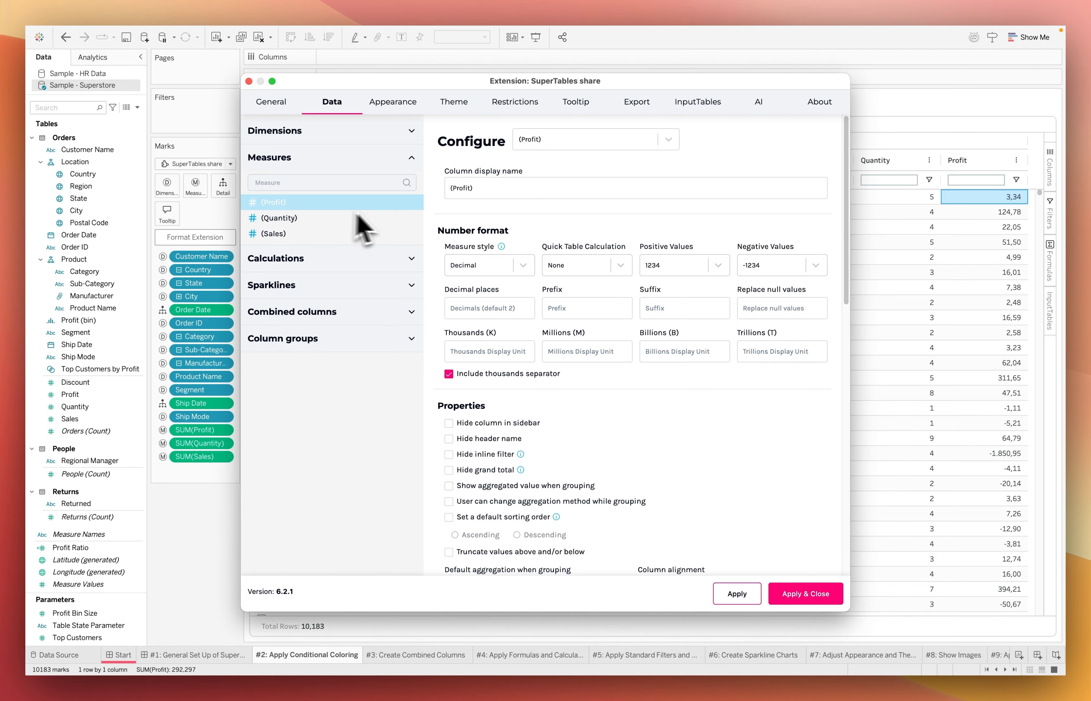
{"action": "scroll", "coordinate": [656, 397], "scroll_direction": "down", "scroll_amount": 15}
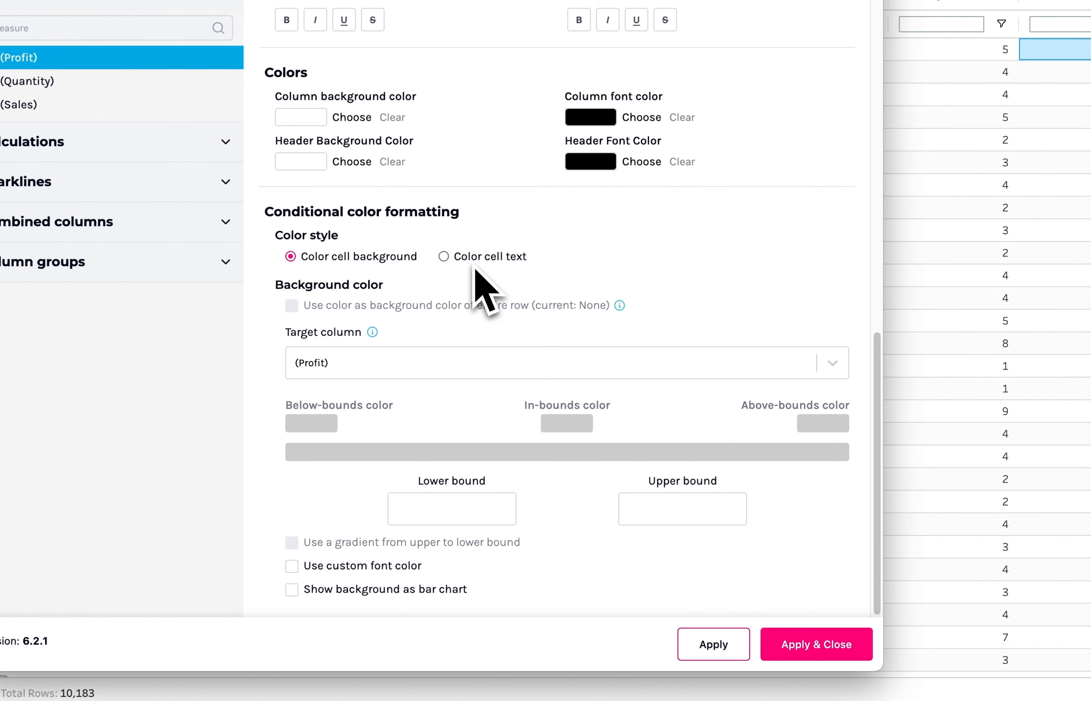
{"action": "left_click", "coordinate": [475, 269]}
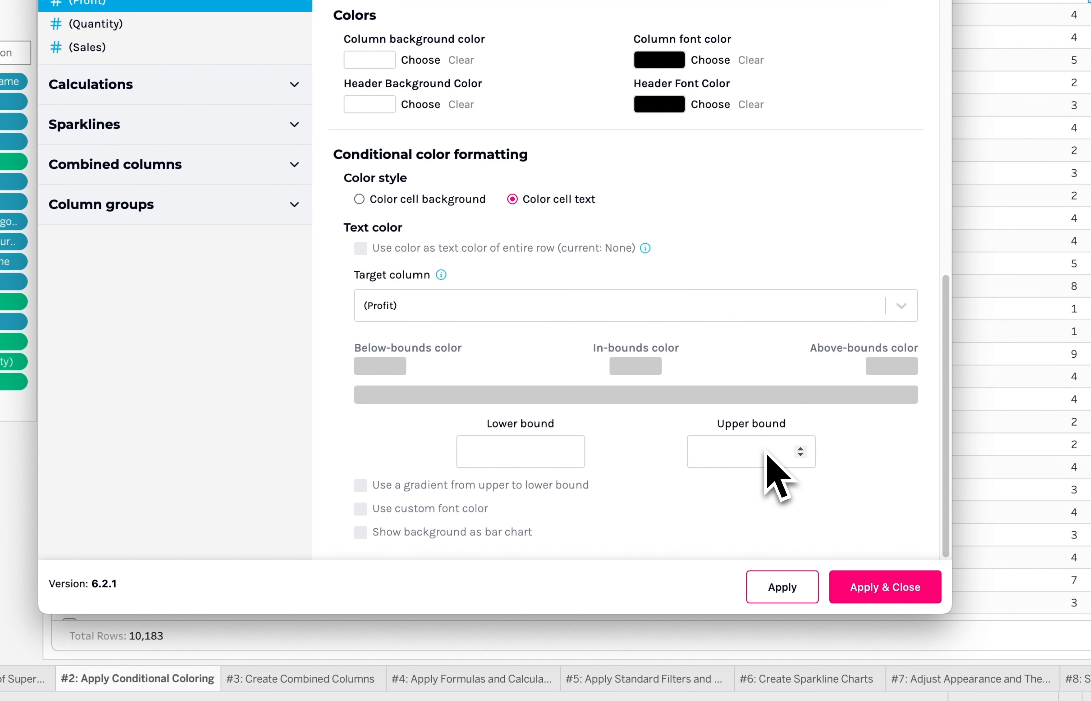
{"action": "left_click", "coordinate": [540, 464]}
{"action": "type", "text": "0"}
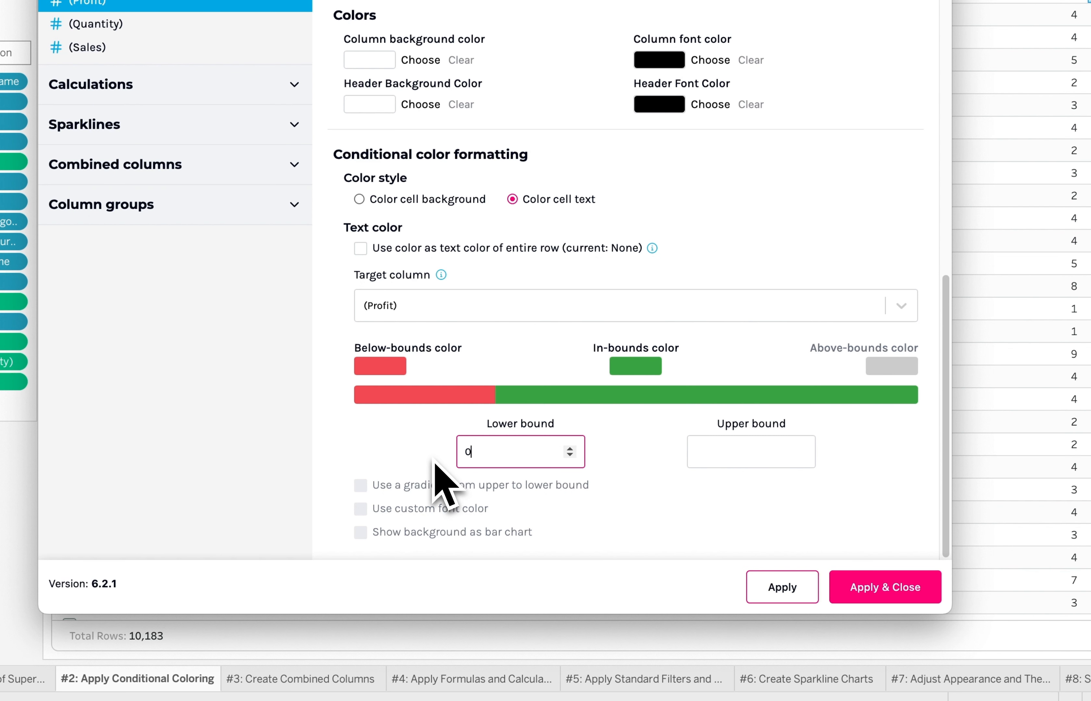
Step: Color Profit values below the bound red and in-bounds values blue, and apply the formatting to the table
{"action": "left_click", "coordinate": [395, 363]}
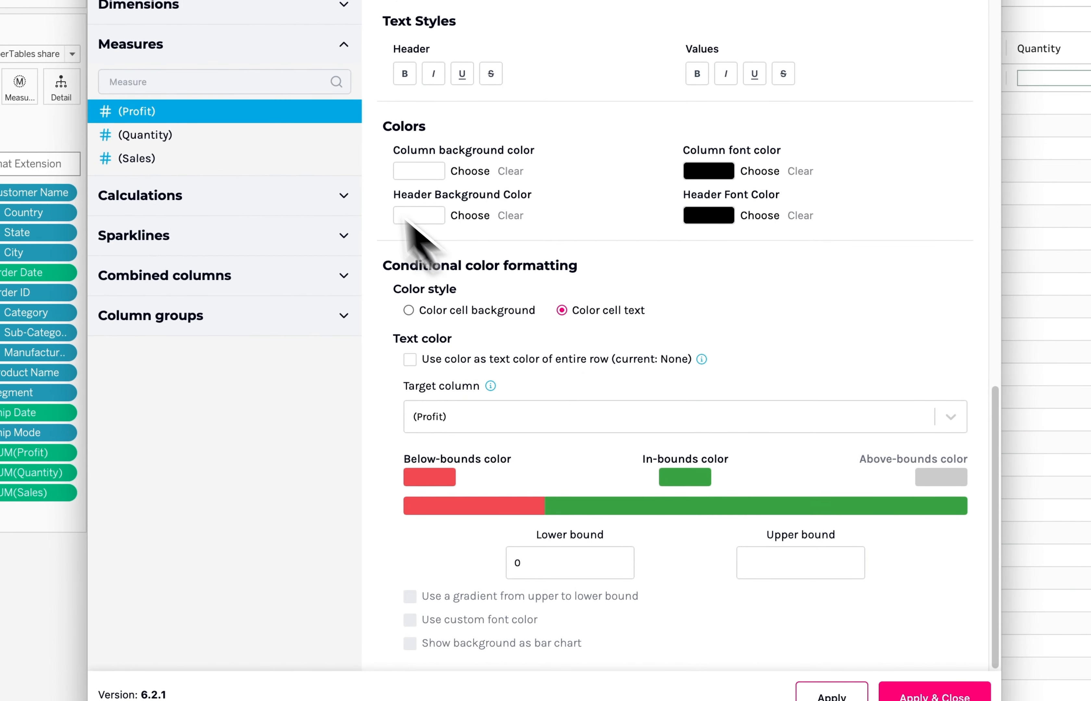
{"action": "left_click", "coordinate": [418, 219]}
{"action": "left_click", "coordinate": [321, 210]}
{"action": "left_click", "coordinate": [743, 500]}
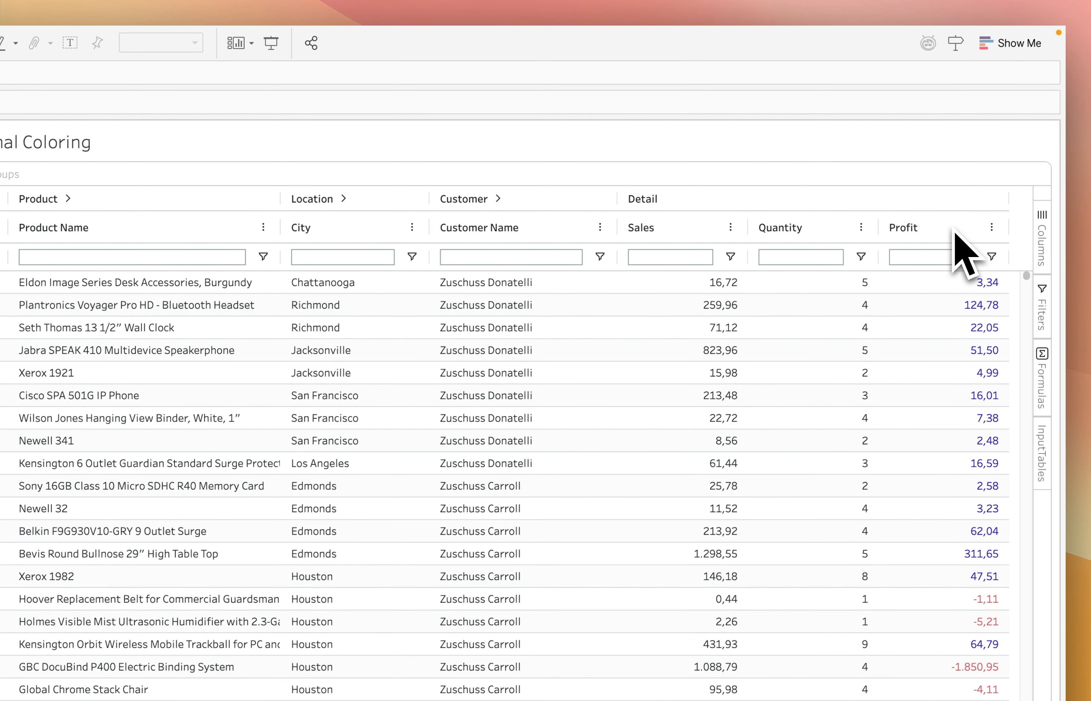
Step: Check the Profit text colors by sorting the column in both directions and clearing the sort
{"action": "left_click", "coordinate": [954, 232]}
{"action": "left_click", "coordinate": [954, 232]}
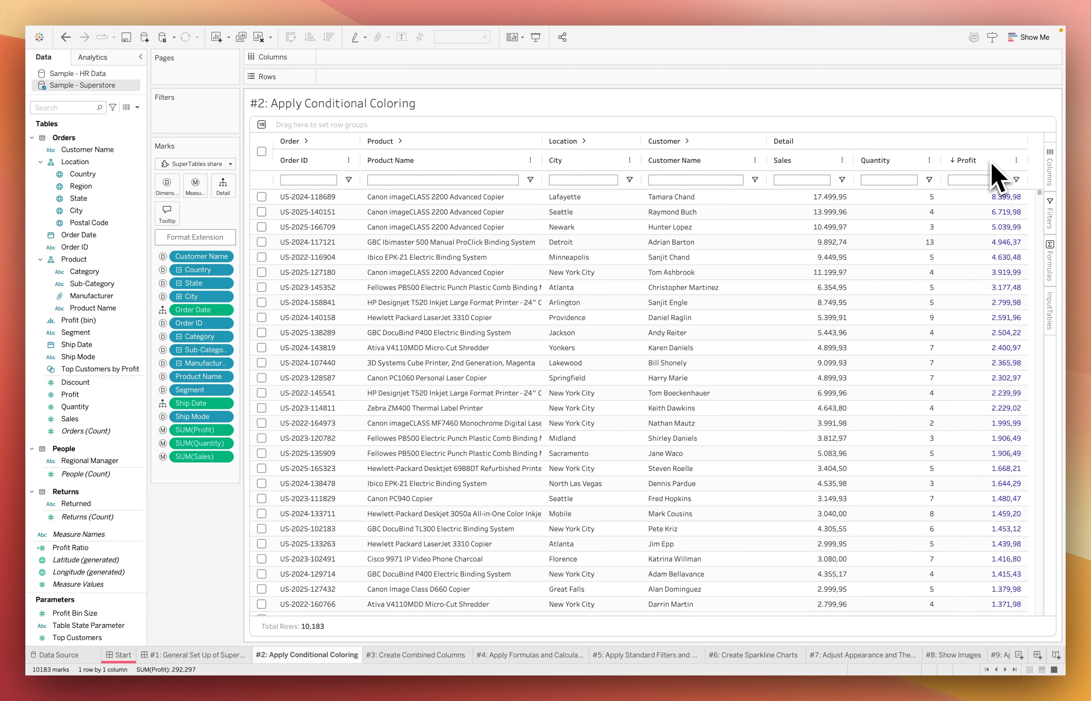
{"action": "left_click", "coordinate": [991, 164]}
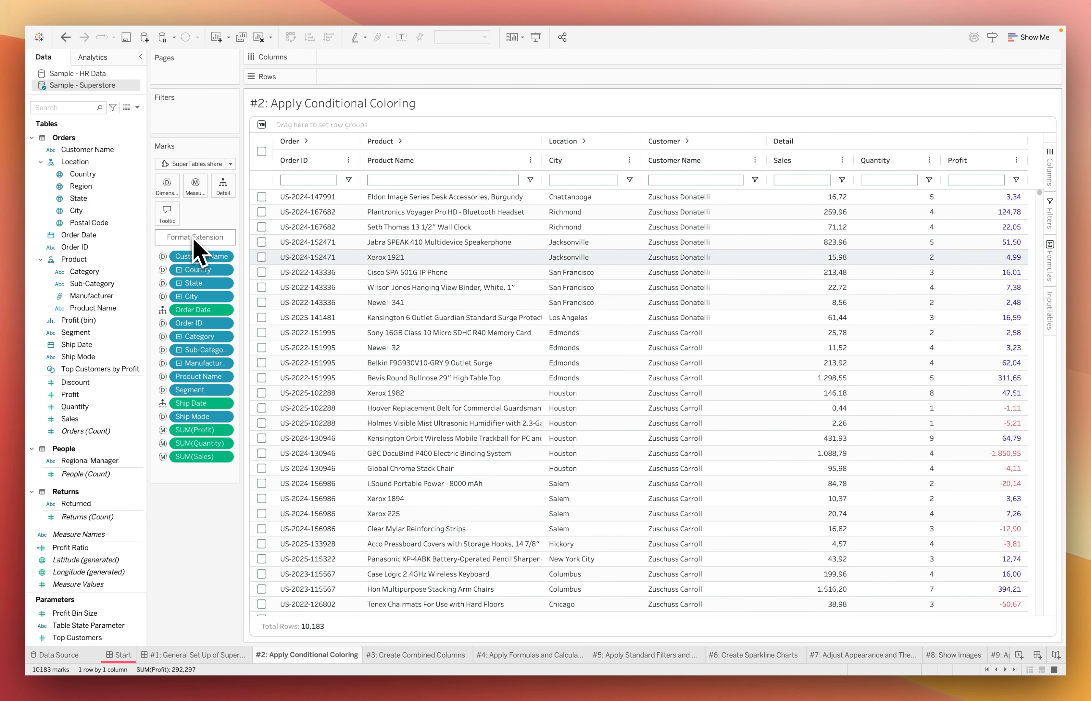
Step: Reopen the extension's settings and bring up the conditional color formatting options of the Quantity measure
{"action": "left_click", "coordinate": [261, 125]}
{"action": "left_click", "coordinate": [326, 109]}
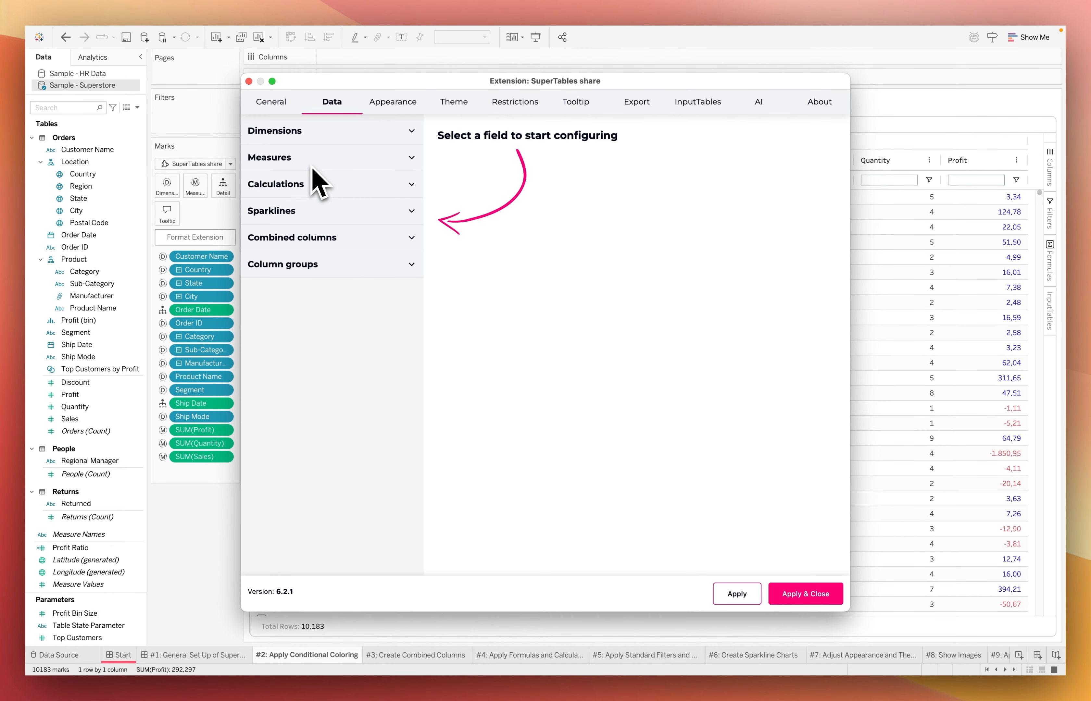
{"action": "left_click", "coordinate": [308, 158]}
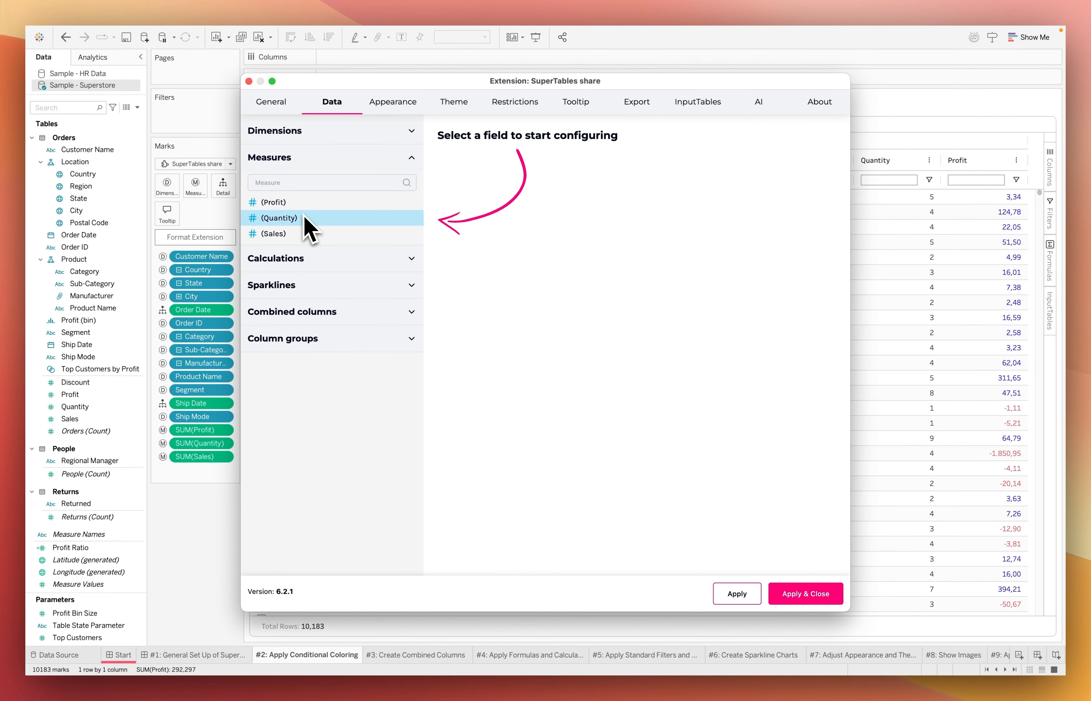
{"action": "left_click", "coordinate": [309, 219]}
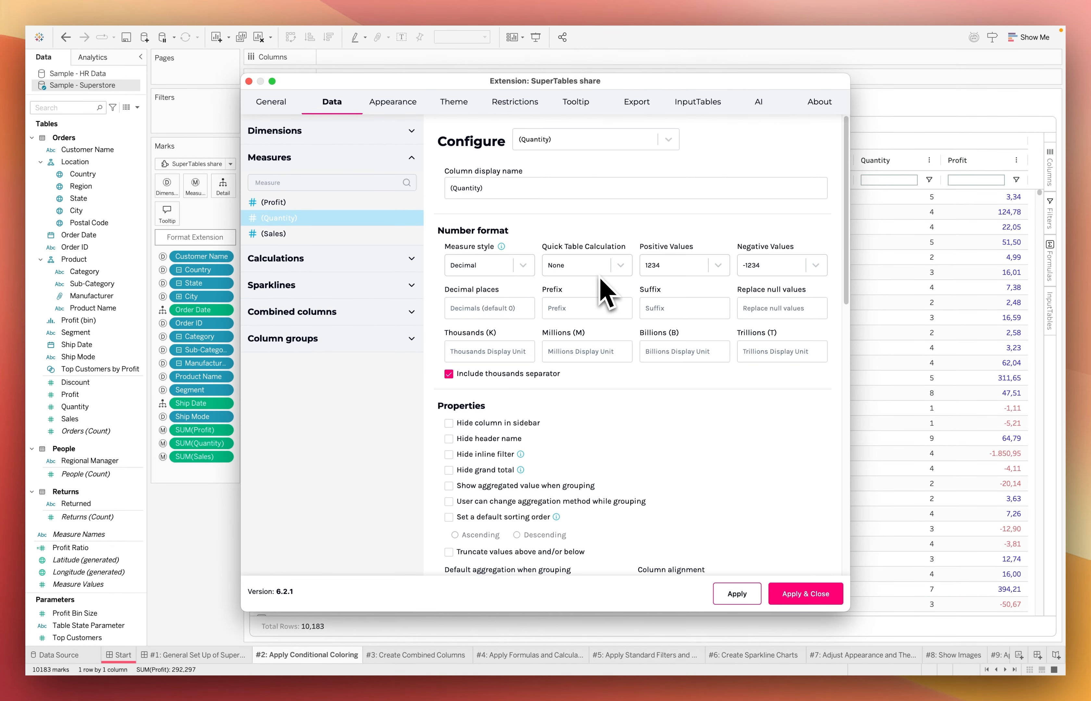
{"action": "scroll", "coordinate": [605, 294], "scroll_direction": "down", "scroll_amount": 5}
{"action": "scroll", "coordinate": [605, 296], "scroll_direction": "down", "scroll_amount": 8}
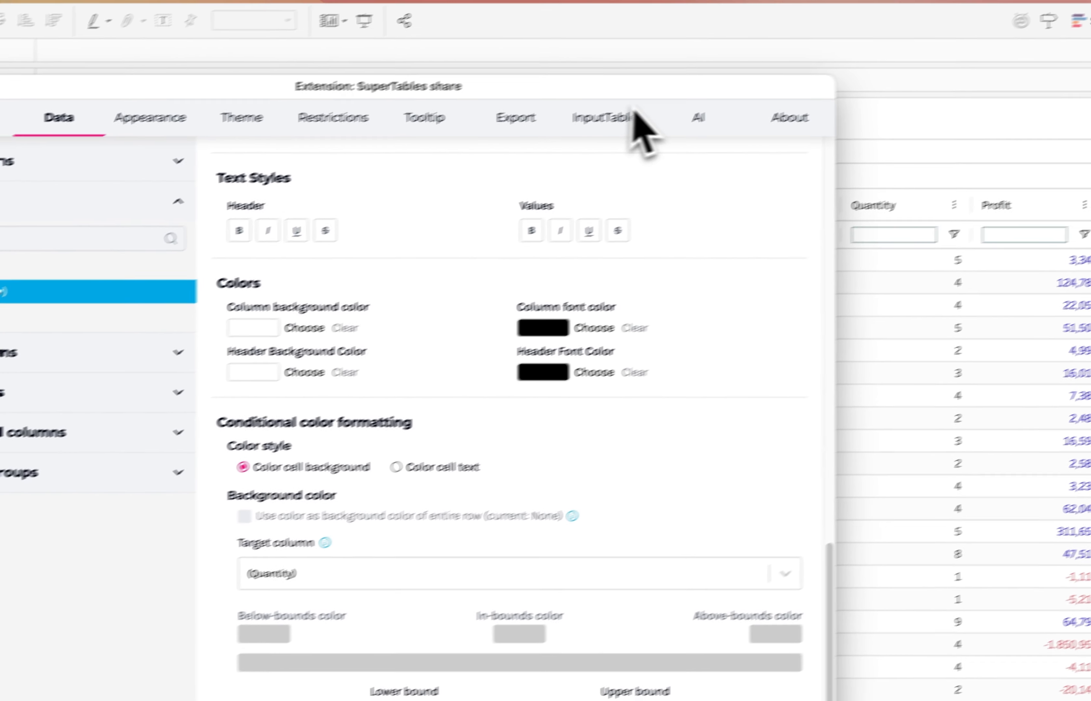
Step: Move the settings window aside and sort the Quantity column ascending and descending to examine its value range
{"action": "left_click_drag", "start_coordinate": [597, 103], "coordinate": [399, 135]}
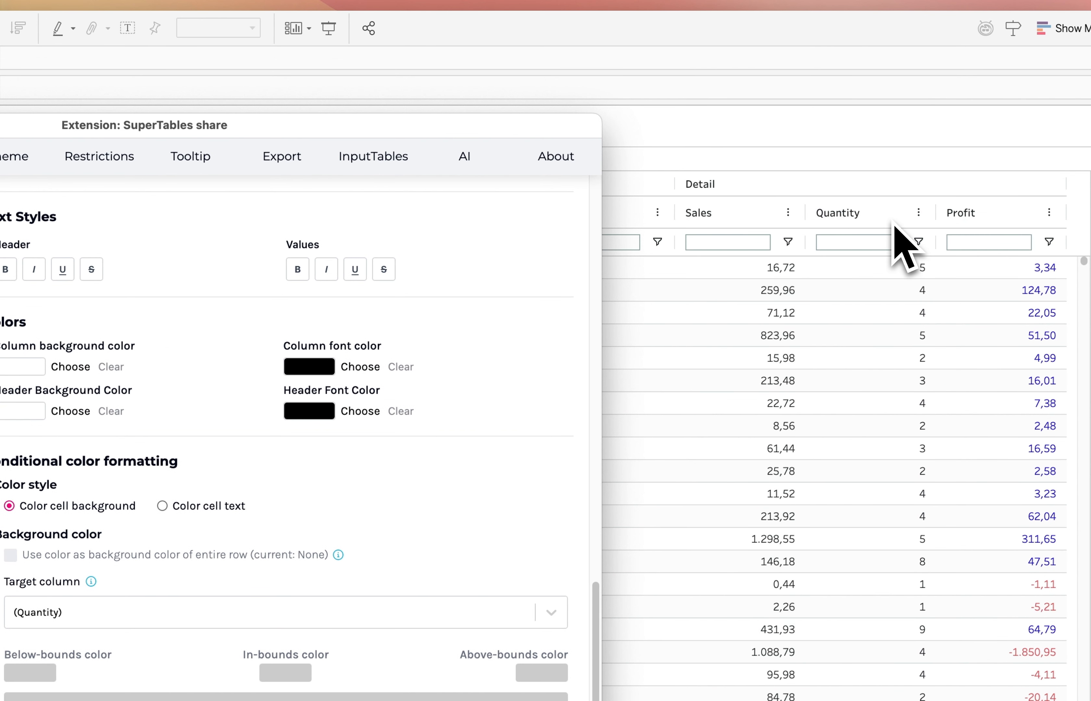
{"action": "left_click", "coordinate": [893, 224]}
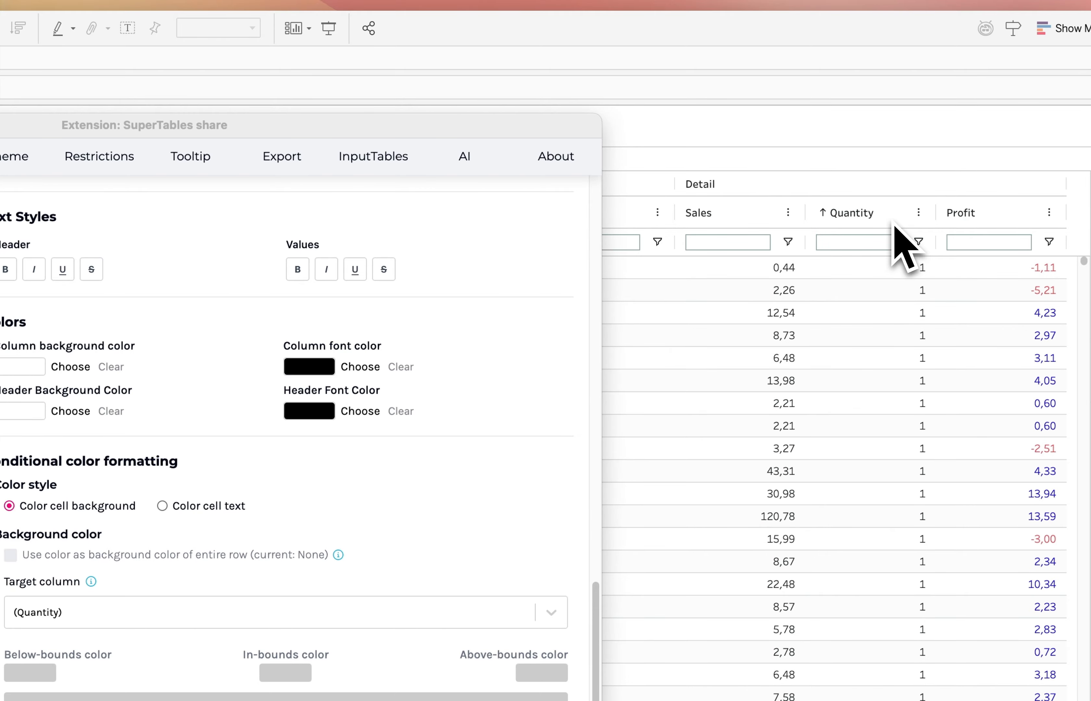
{"action": "left_click", "coordinate": [894, 224]}
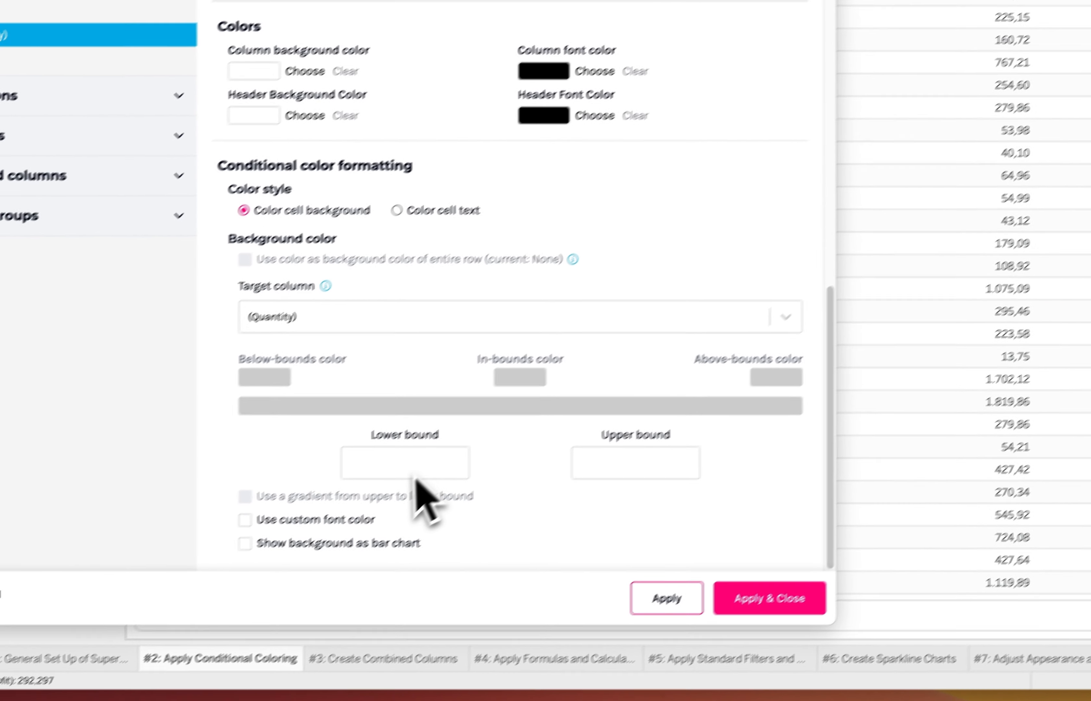
Step: Set the Quantity measure's conditional background color bounds to 1 for the lower and 16 for the upper
{"action": "left_click", "coordinate": [412, 470]}
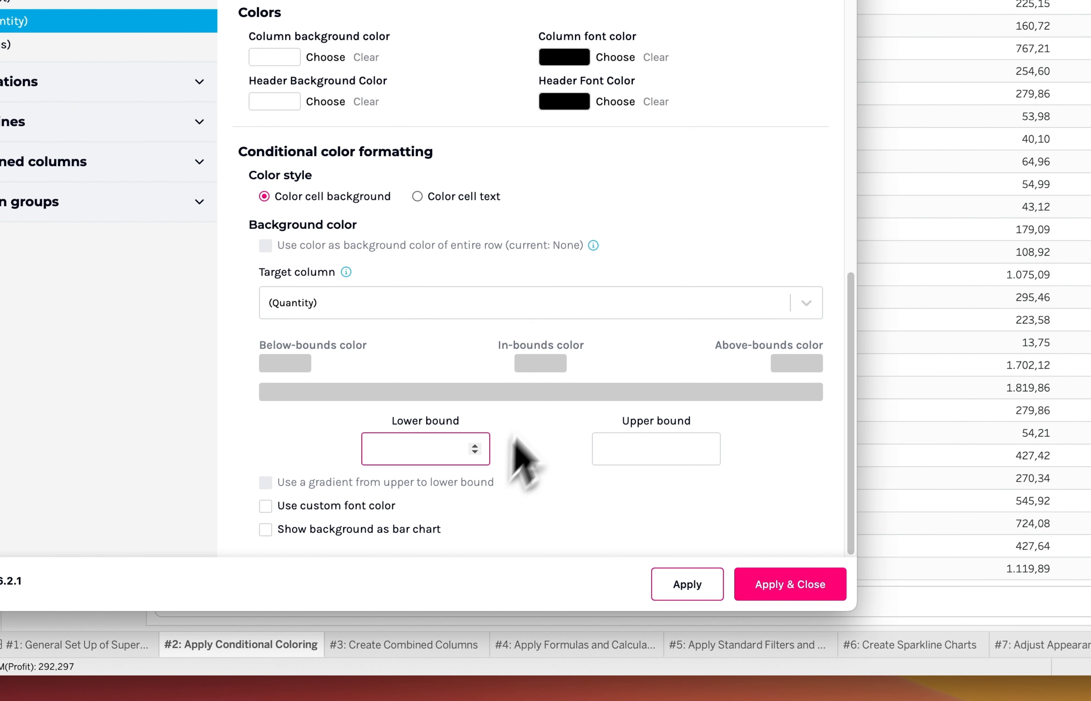
{"action": "type", "text": "1"}
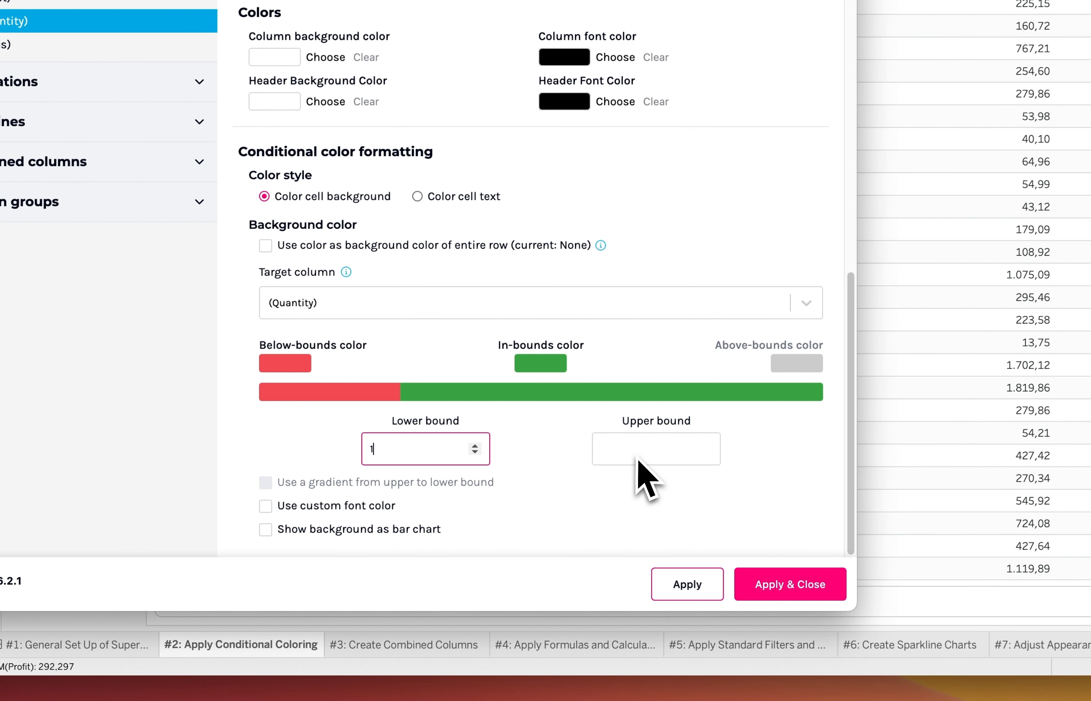
{"action": "left_click", "coordinate": [641, 447]}
{"action": "type", "text": "16"}
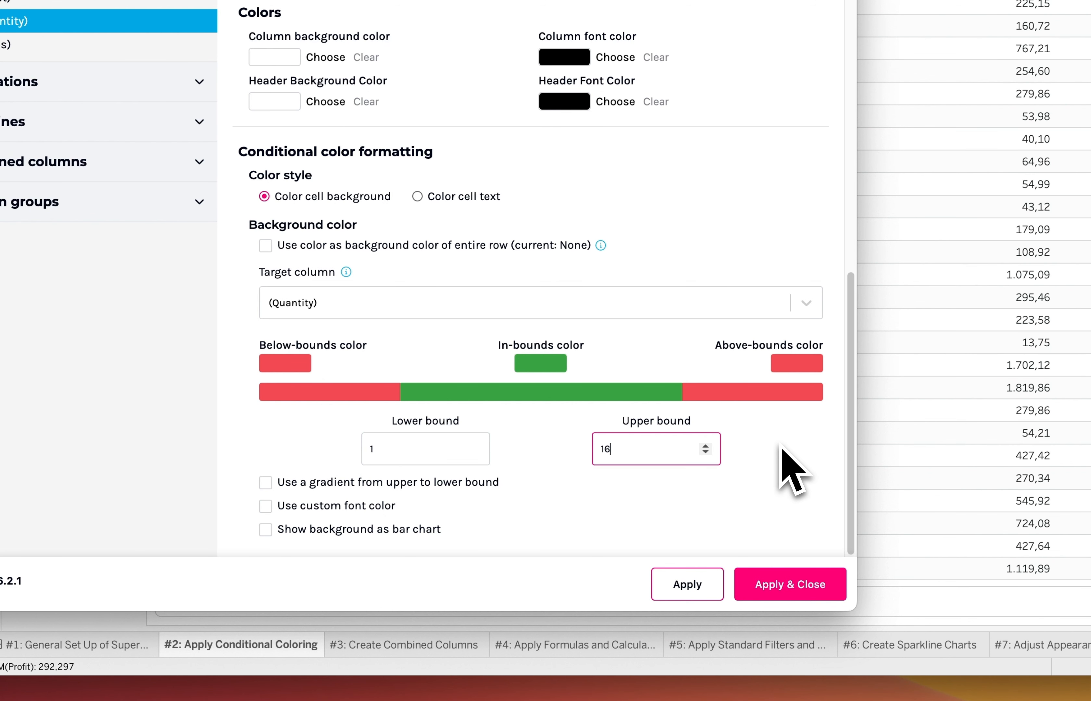
{"action": "left_click", "coordinate": [781, 448]}
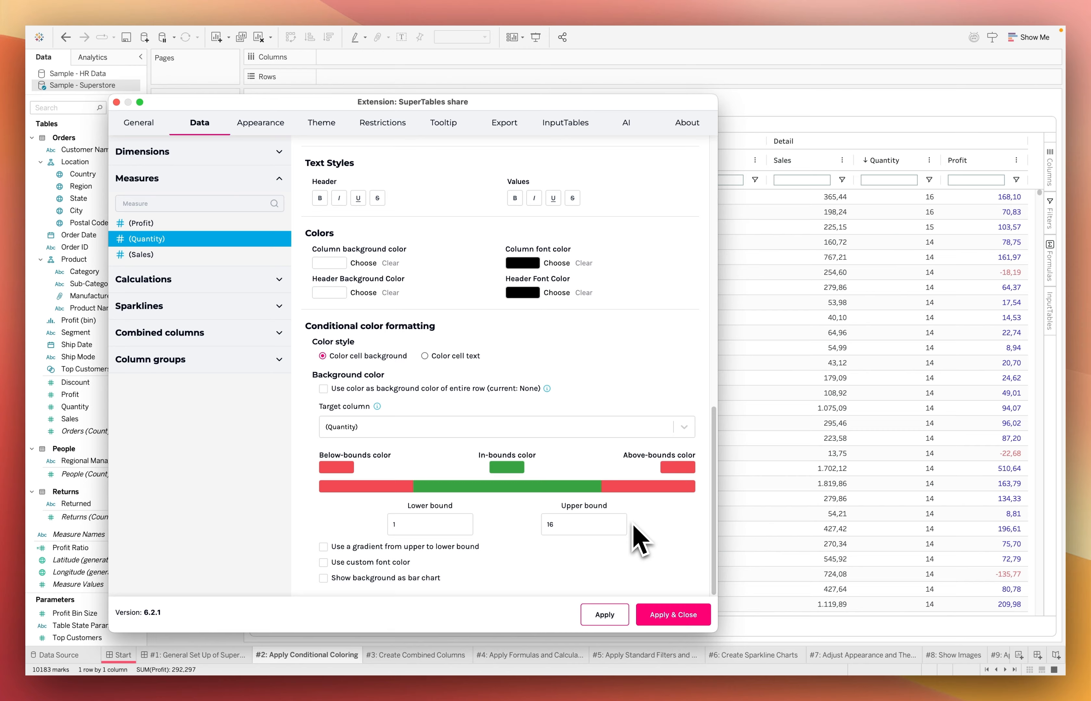
Step: Set Quantity's below-bounds color to light blue and above-bounds color to dark blue with a gradient between the bounds, and apply
{"action": "left_click", "coordinate": [336, 468]}
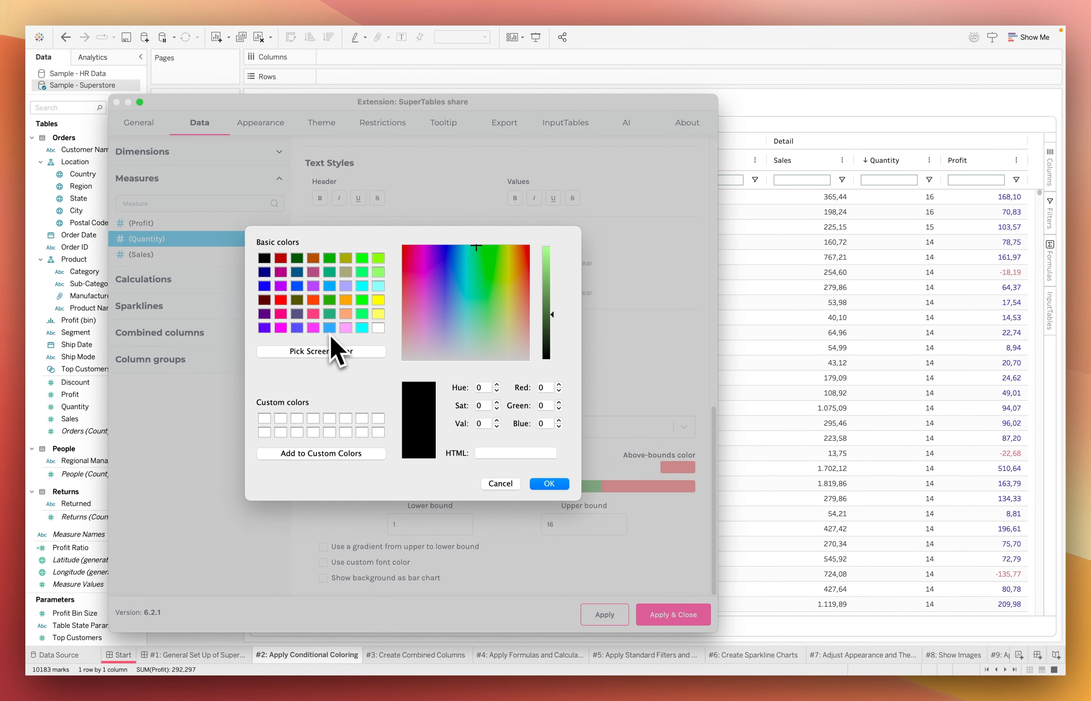
{"action": "left_click", "coordinate": [550, 485]}
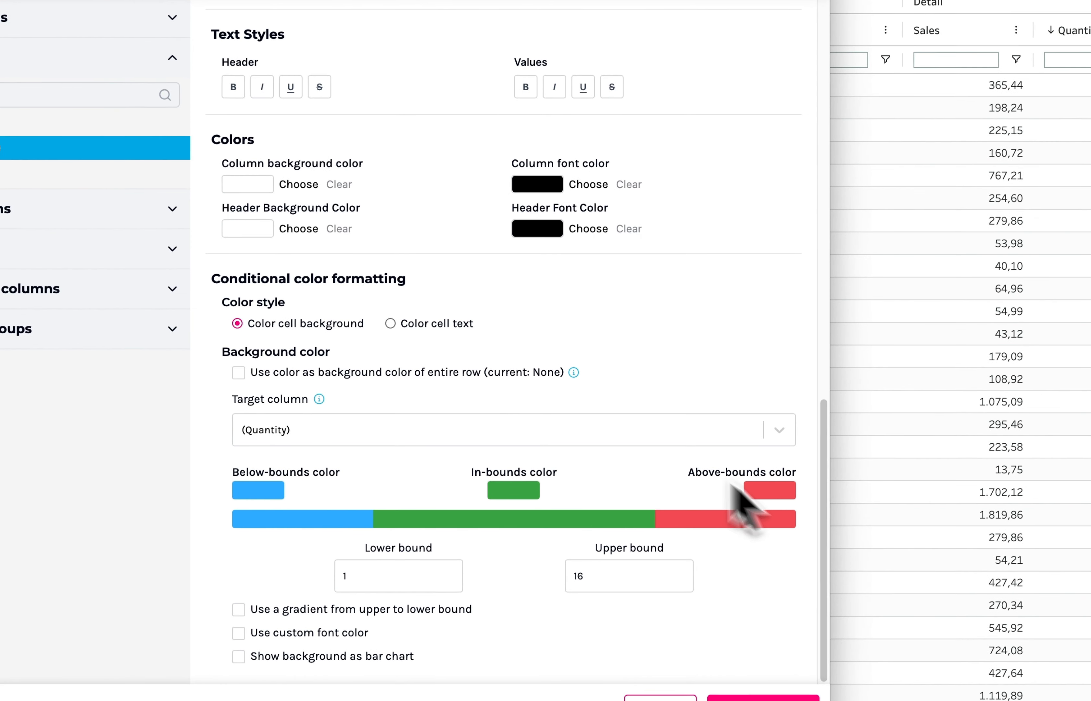
{"action": "left_click", "coordinate": [746, 490]}
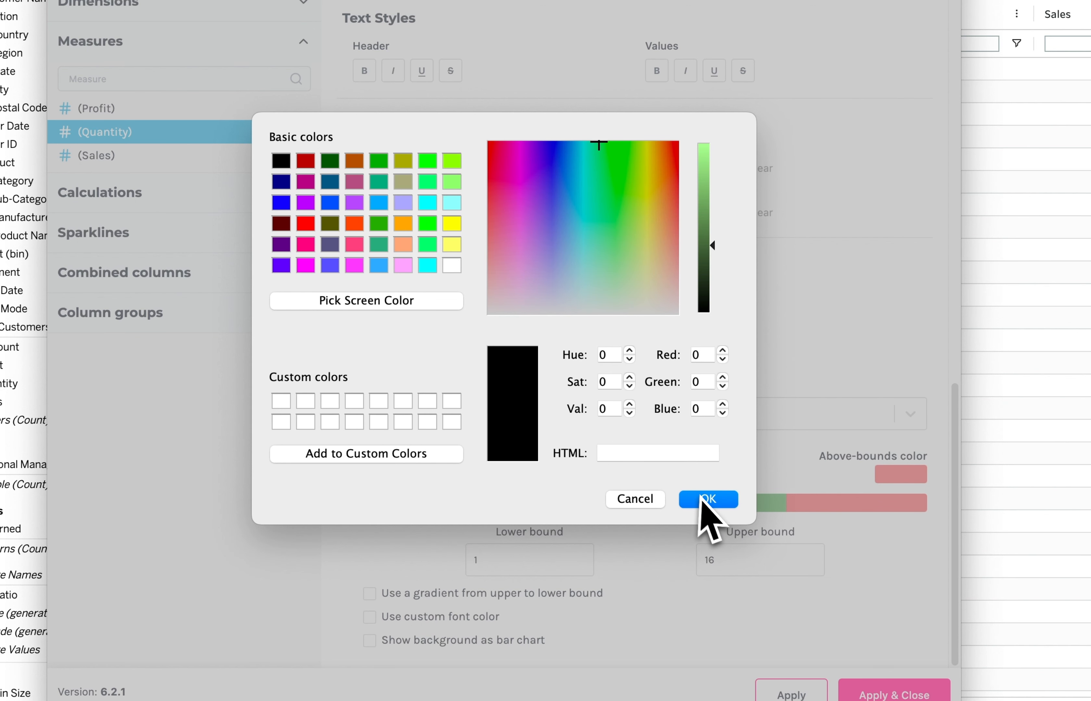
{"action": "left_click", "coordinate": [708, 502]}
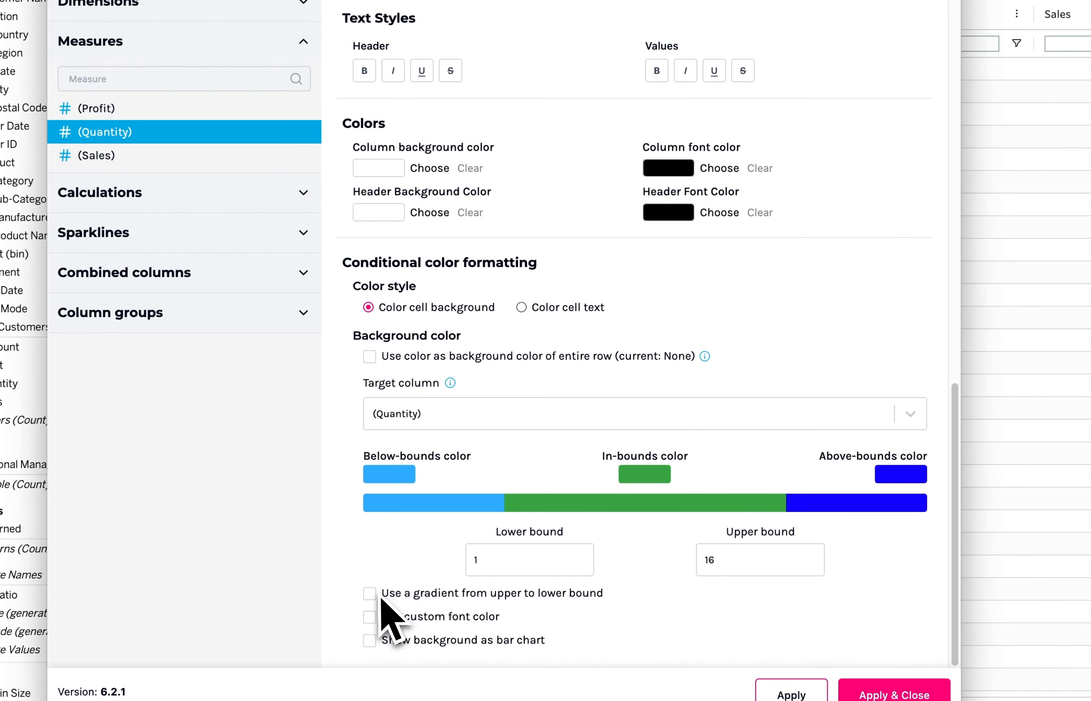
{"action": "left_click", "coordinate": [405, 595]}
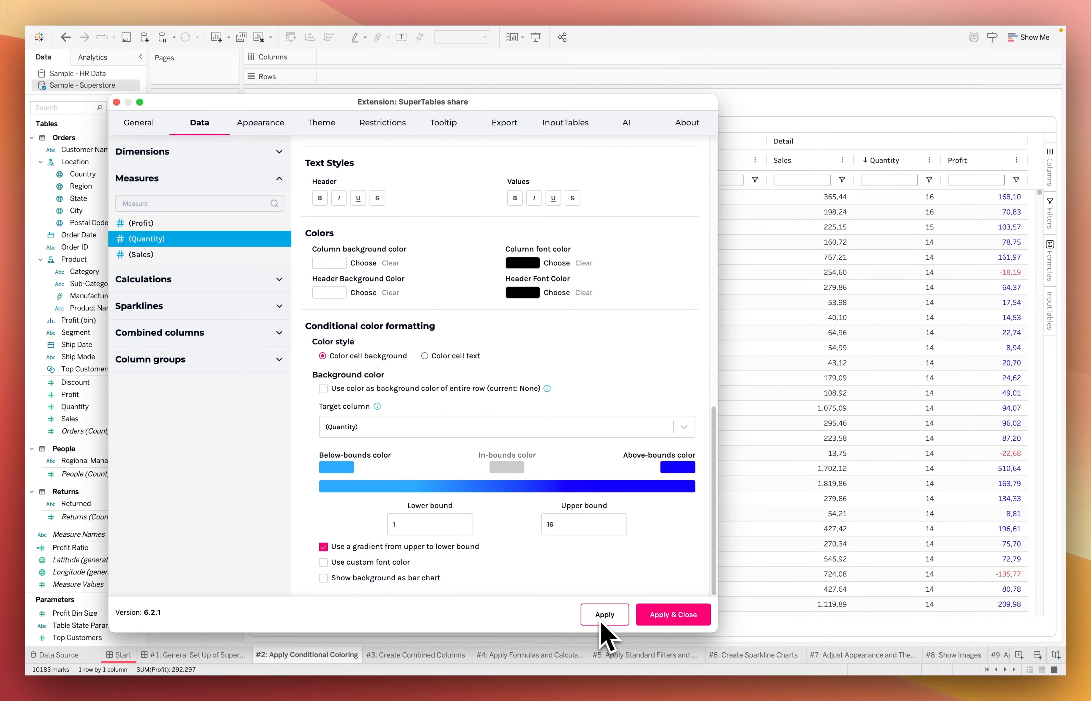
{"action": "left_click", "coordinate": [601, 622]}
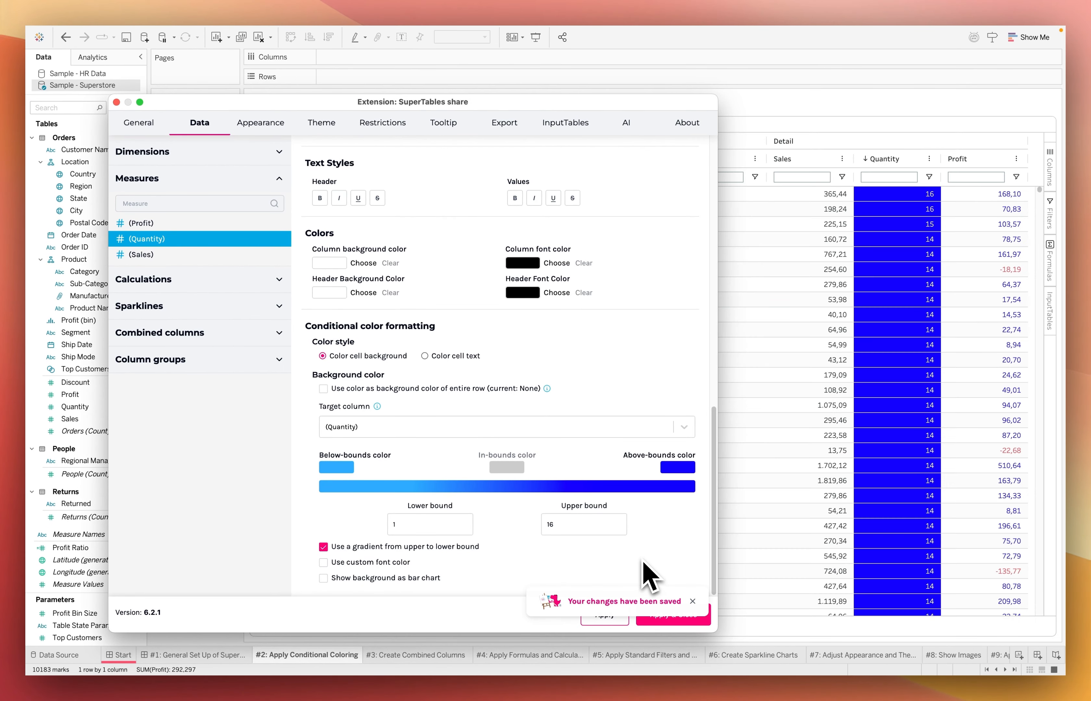
Step: Clear the Quantity column's sorting, change its below-bounds color to cyan, and apply the formatting
{"action": "left_click", "coordinate": [913, 164]}
{"action": "left_click", "coordinate": [914, 168]}
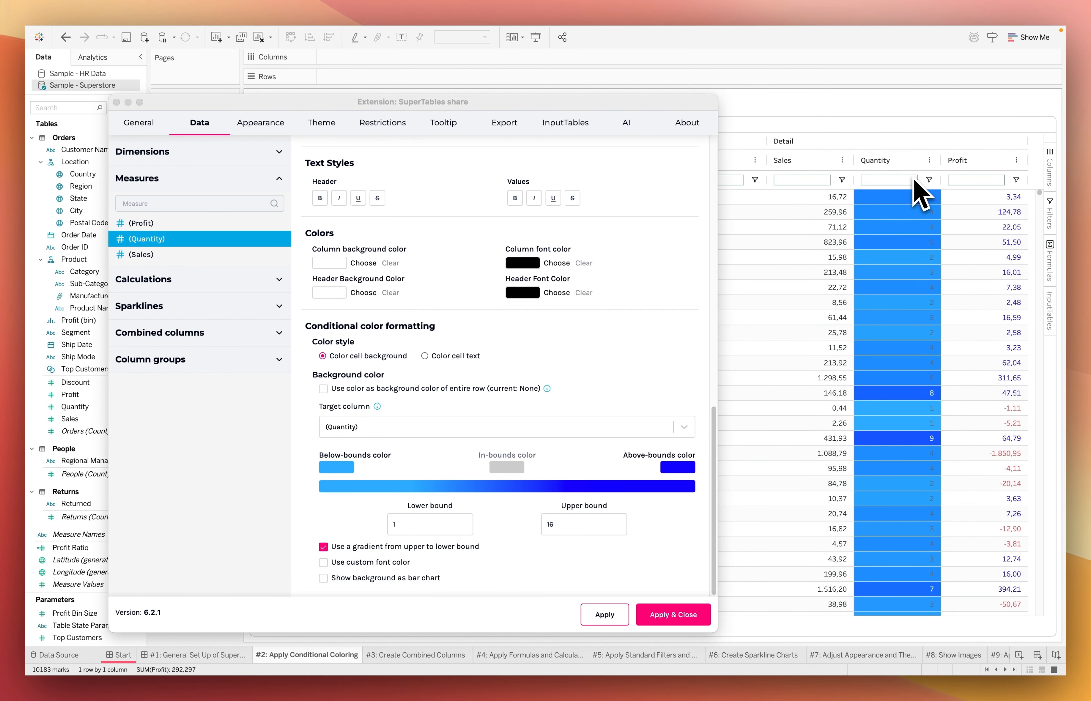
{"action": "left_click", "coordinate": [326, 469]}
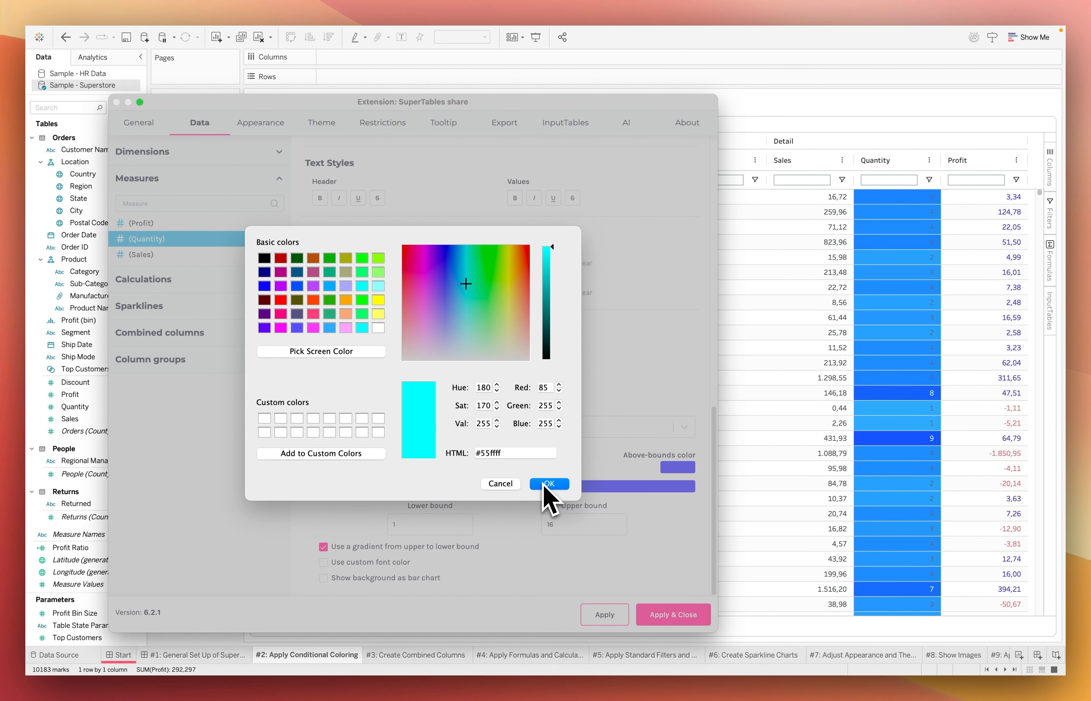
{"action": "left_click", "coordinate": [549, 484]}
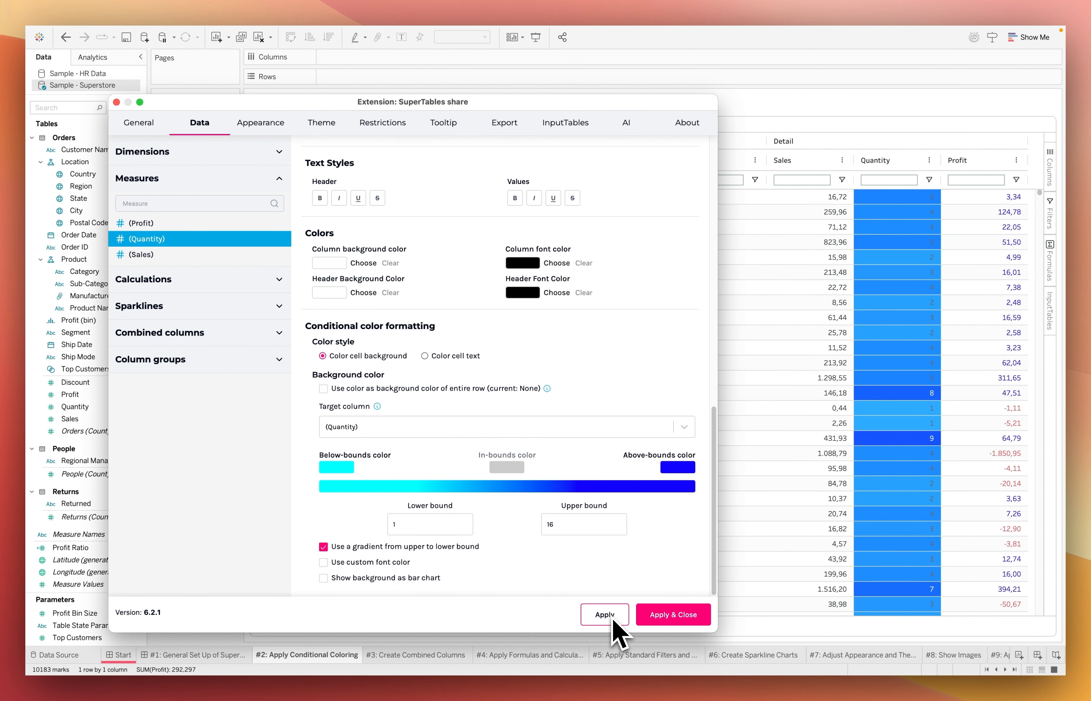
{"action": "left_click", "coordinate": [604, 615]}
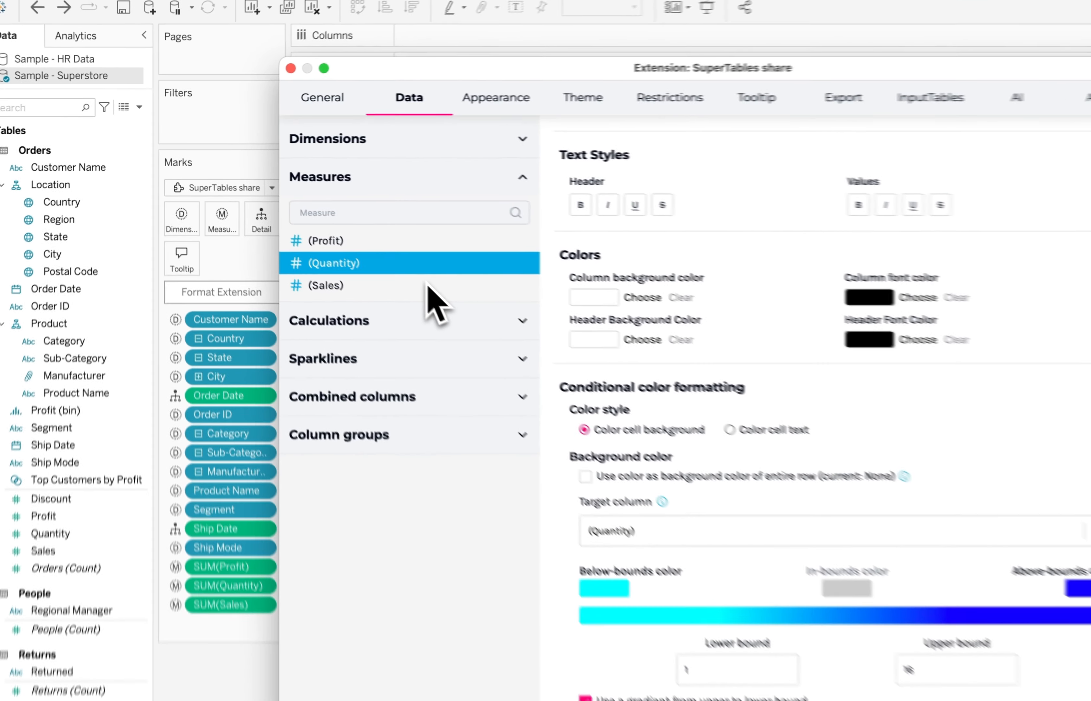
Step: Set the Sales measure's conditional background color to a lower bound of 0 with a light blue in-bounds color
{"action": "left_click", "coordinate": [338, 231]}
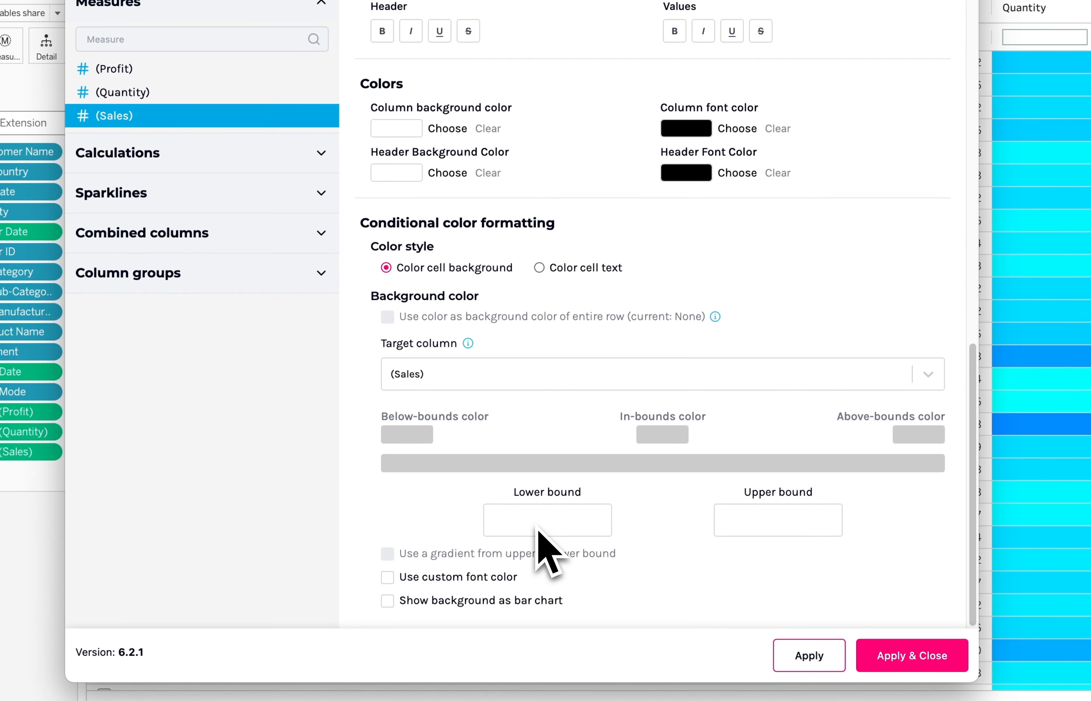
{"action": "left_click", "coordinate": [538, 527]}
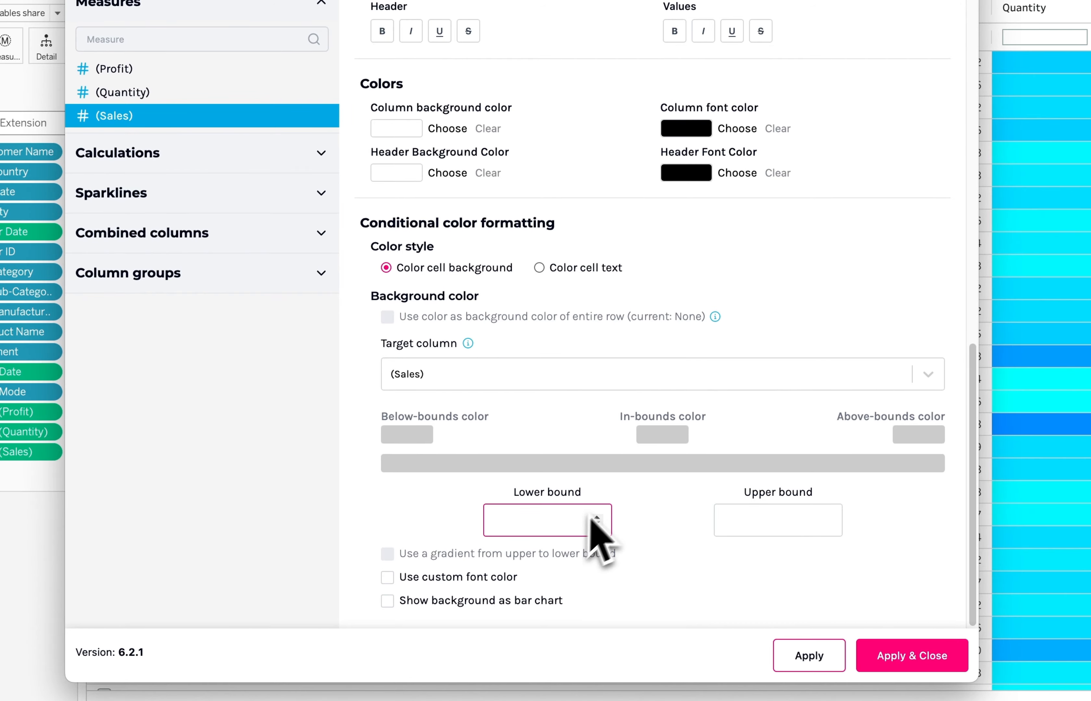
{"action": "type", "text": "0"}
{"action": "left_click", "coordinate": [655, 439]}
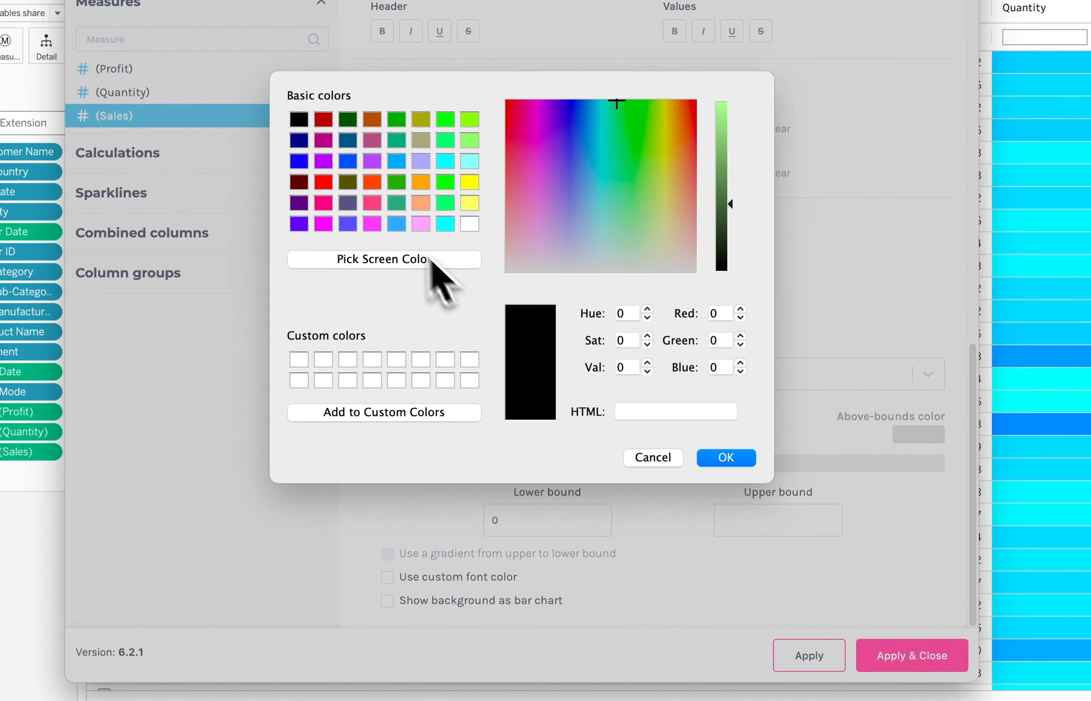
{"action": "left_click", "coordinate": [723, 460]}
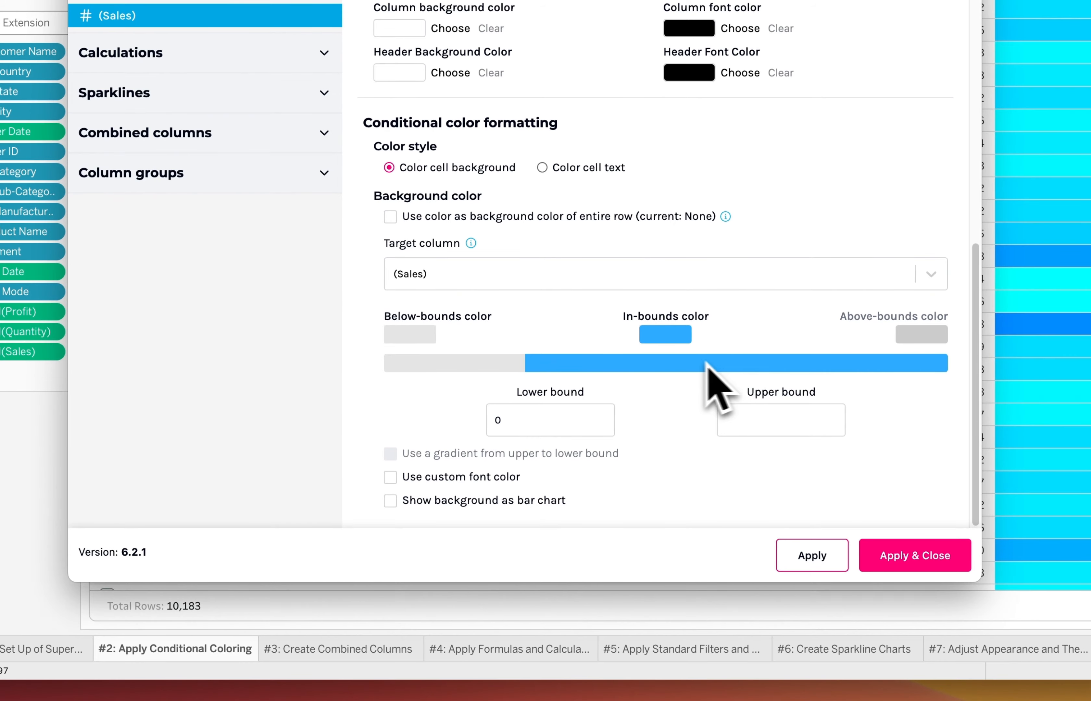
Step: Show the Sales background as a bar chart with automatically set min and max values, then apply and close the settings
{"action": "left_click", "coordinate": [390, 501]}
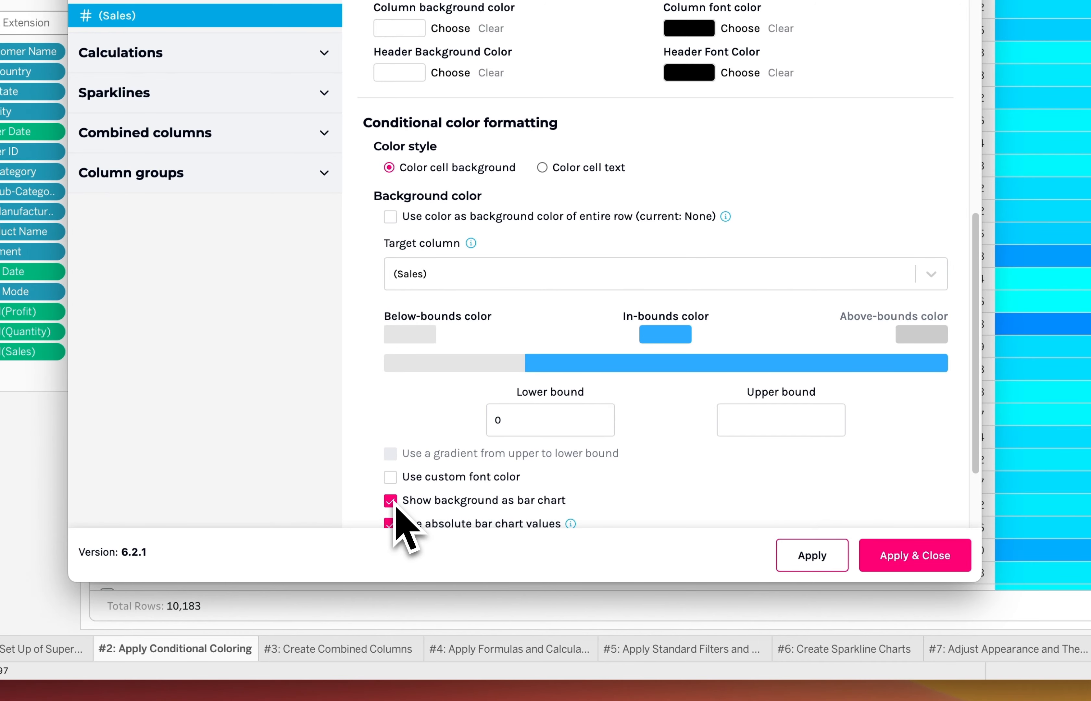
{"action": "scroll", "coordinate": [414, 466], "scroll_direction": "down", "scroll_amount": 3}
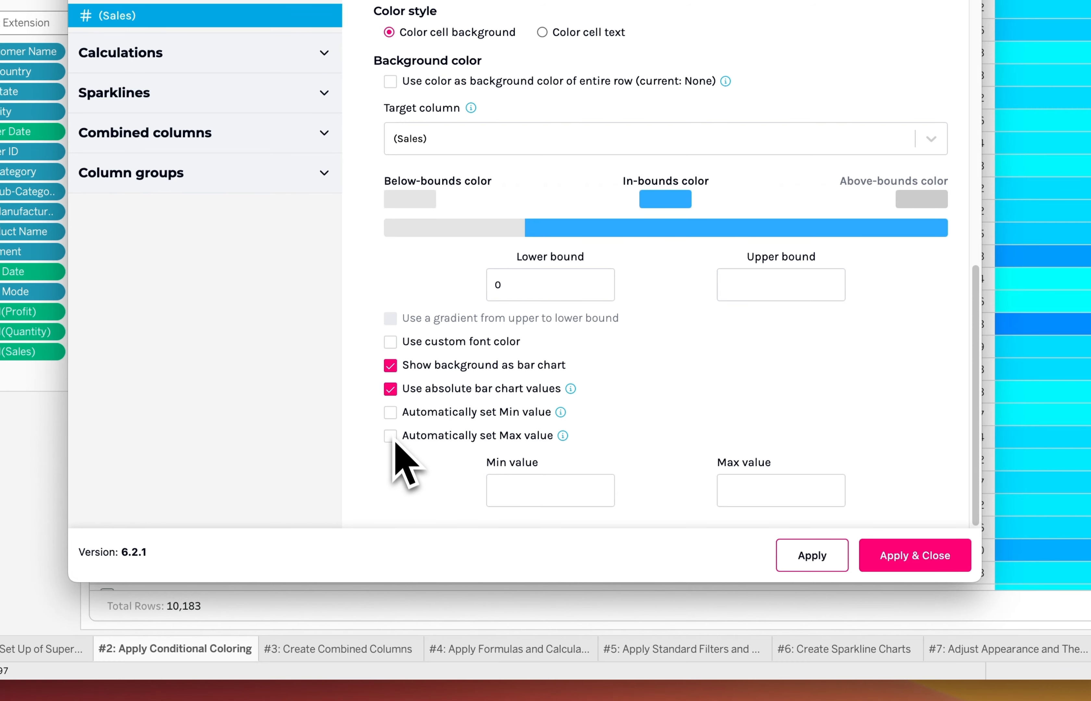
{"action": "left_click", "coordinate": [390, 412]}
{"action": "left_click", "coordinate": [391, 439]}
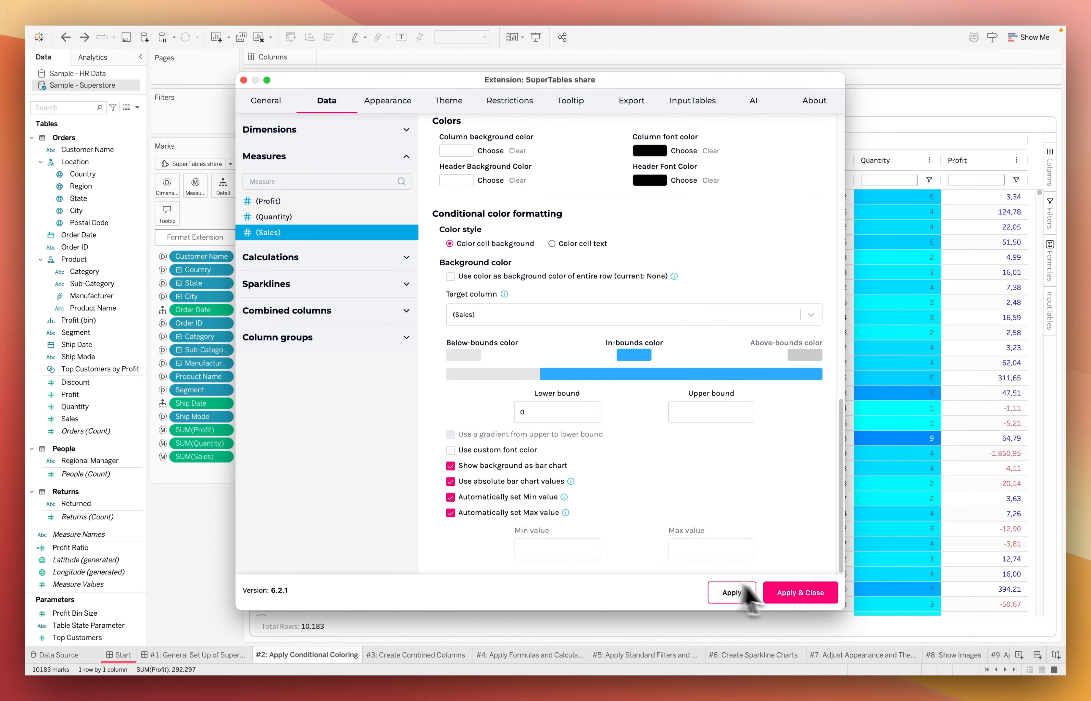
{"action": "left_click", "coordinate": [791, 594]}
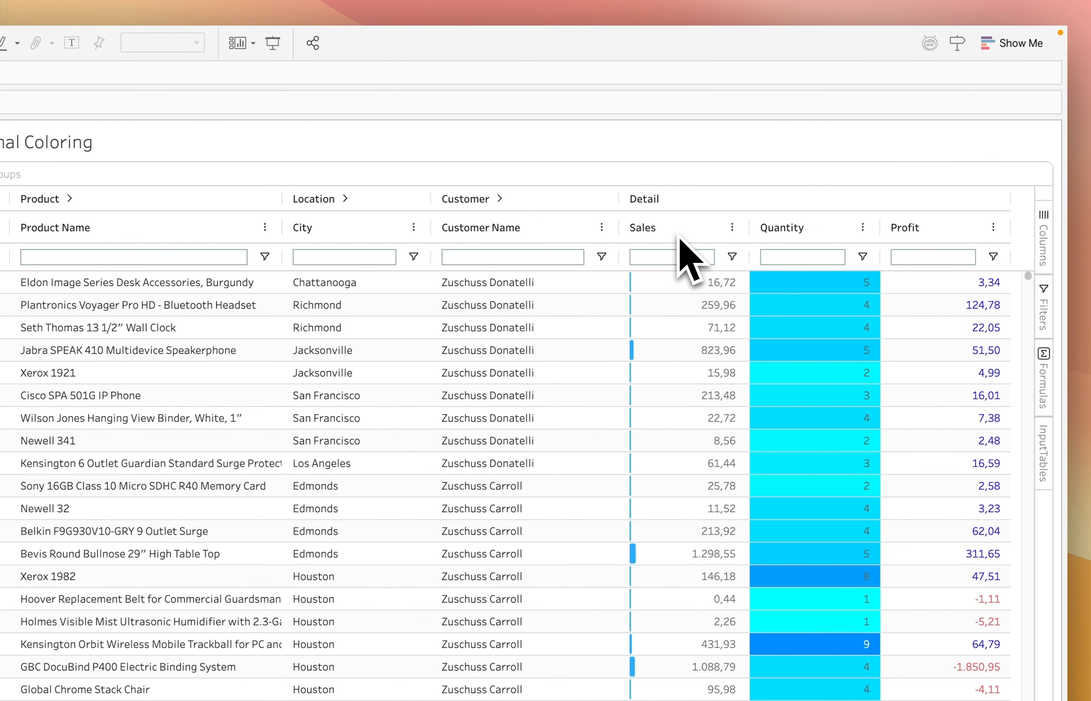
Step: Sort the table by Sales ascending, then descending, to compare the bars
{"action": "left_click", "coordinate": [679, 239]}
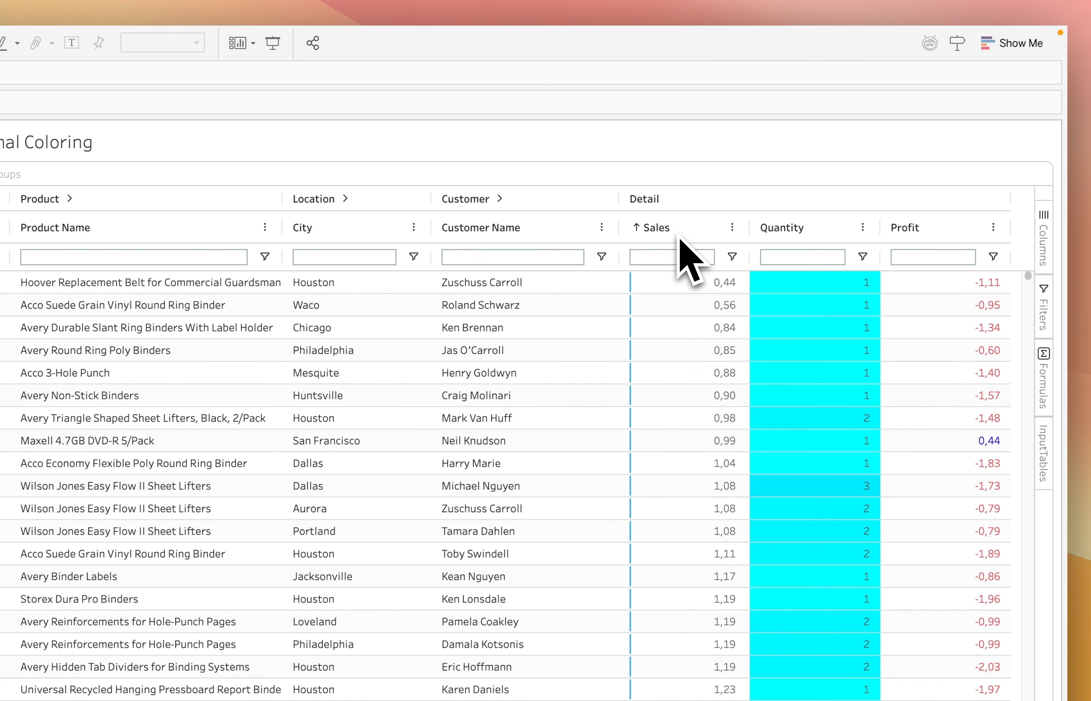
{"action": "left_click", "coordinate": [679, 239]}
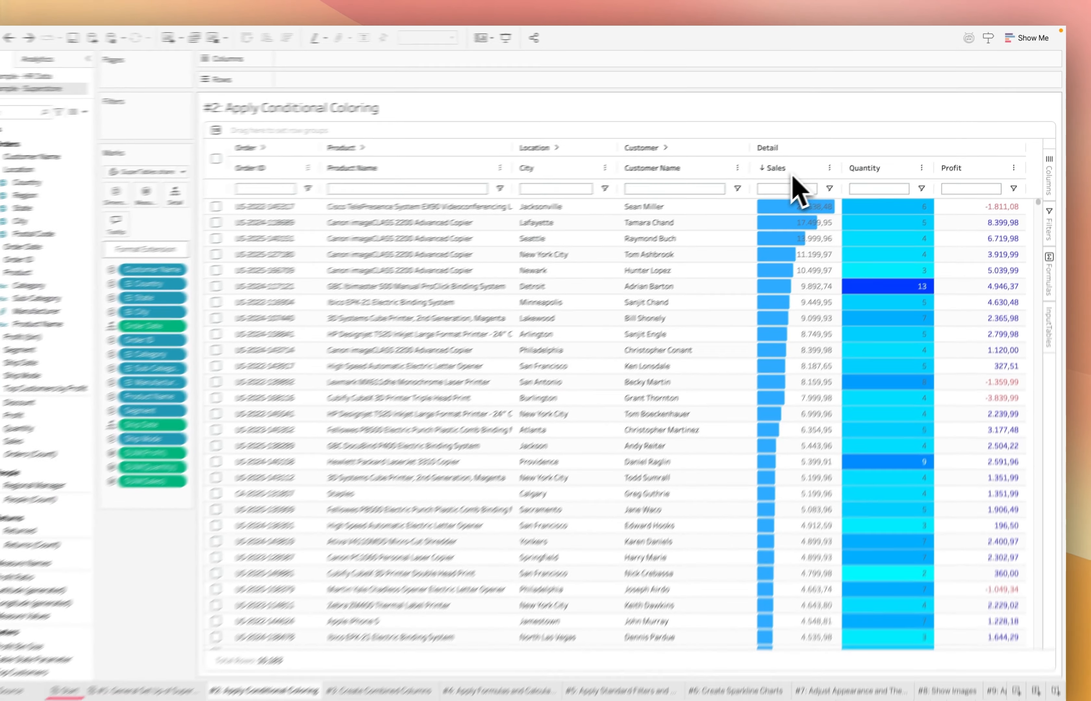